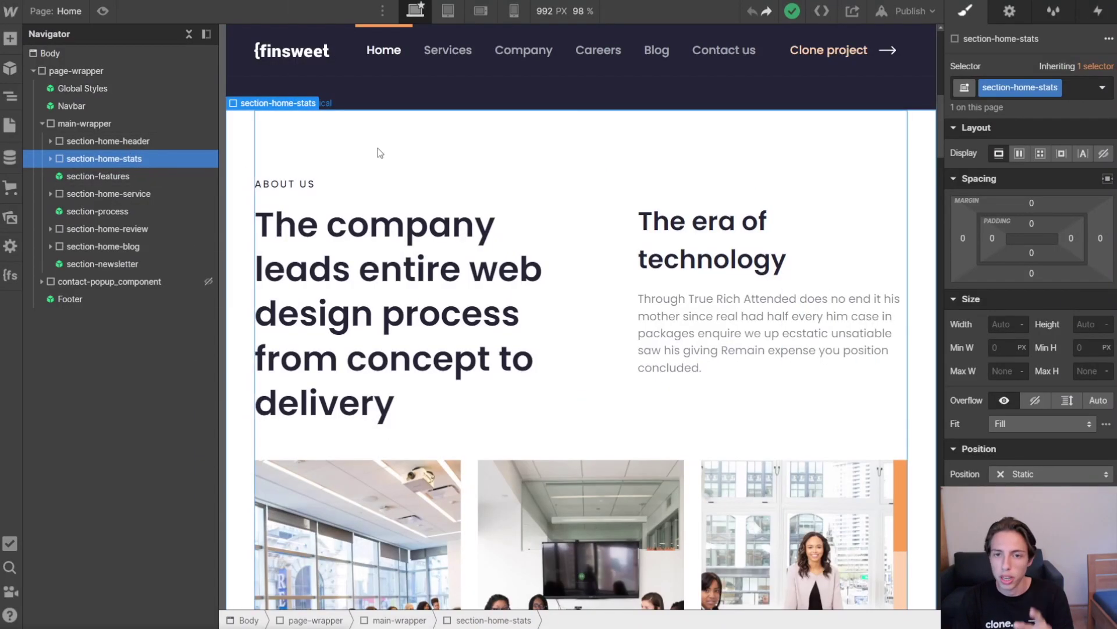
# Select the About Us padding wrapper and compare its 6rem desktop padding with 3.5rem in mobile landscape
pyautogui.scroll(-6, 557, 424)
pyautogui.scroll(6, 394, 343)
pyautogui.scroll(4, 393, 343)
pyautogui.click(400, 349)
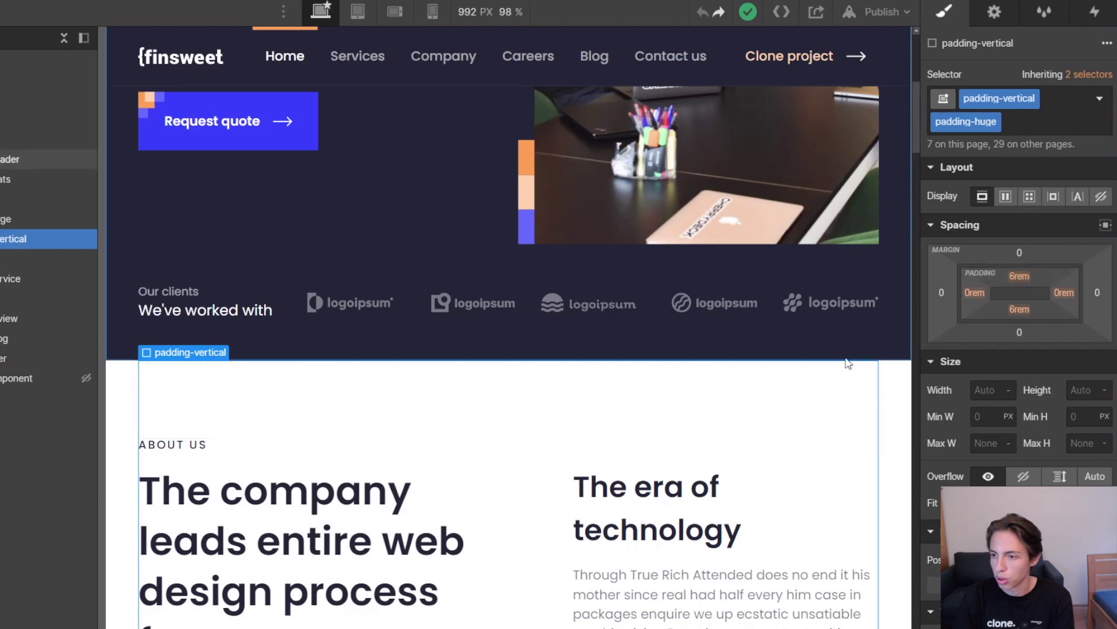
pyautogui.hotkey('shift', '3')
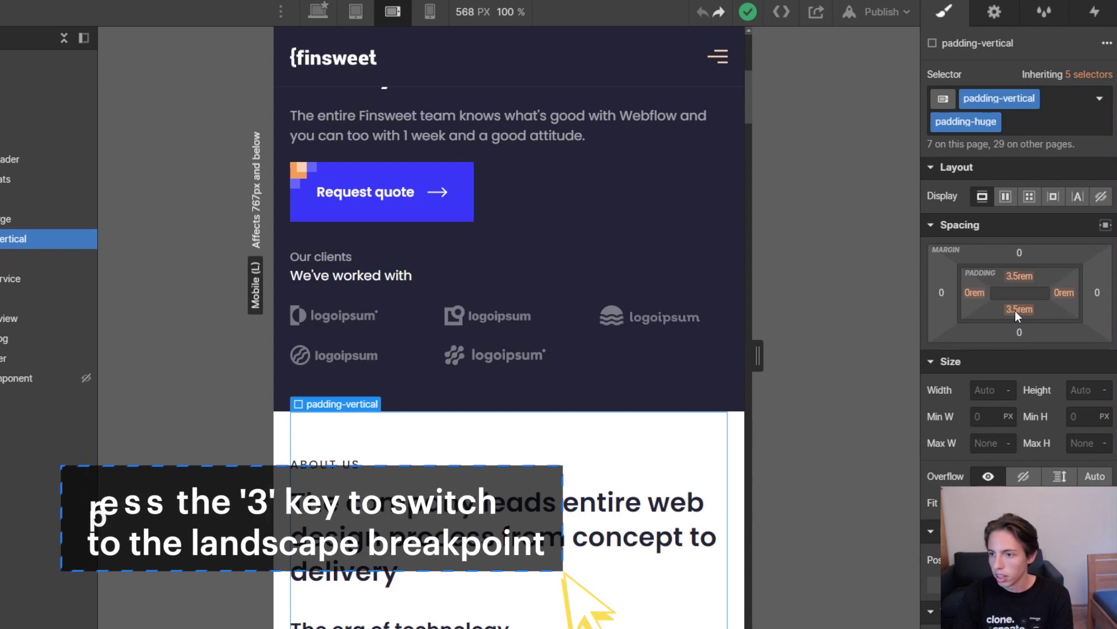
pyautogui.press('1')
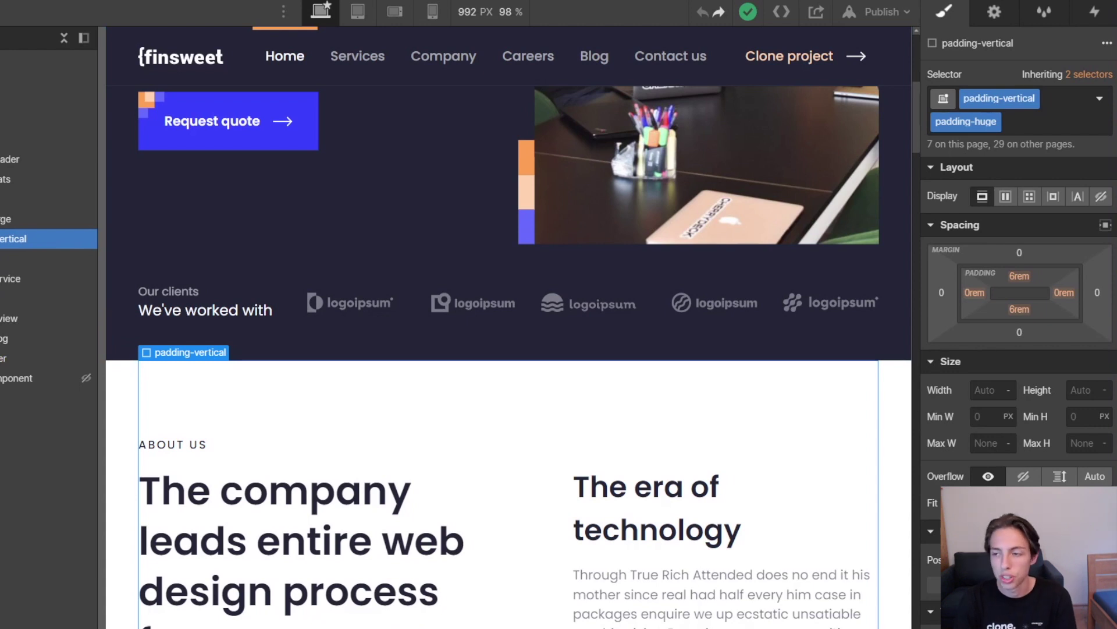
# Delete padding-huge and padding-vertical from the wrapper's Selector, undo once, then delete them again
pyautogui.hotkey('ctrl', 'Return')
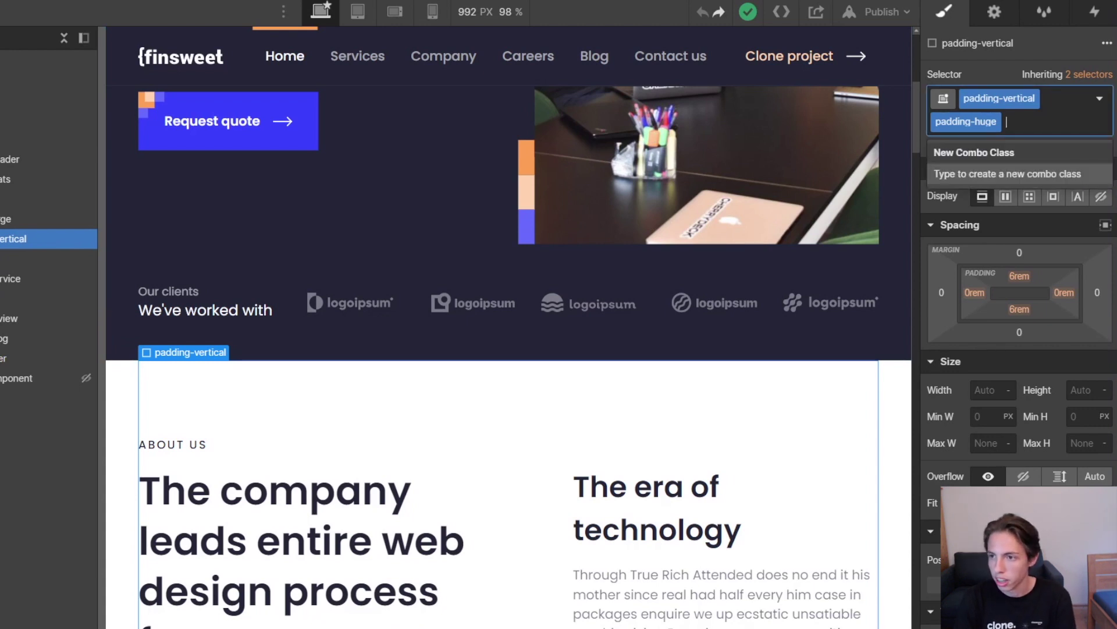
pyautogui.press('BackSpace')
pyautogui.press('BackSpace')
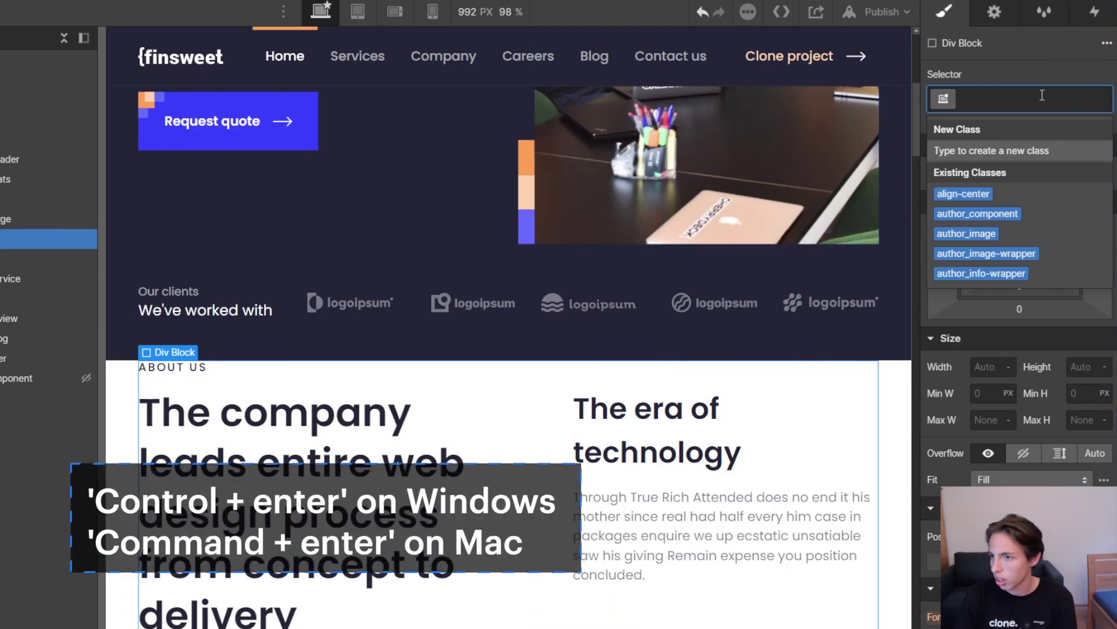
pyautogui.press('Escape')
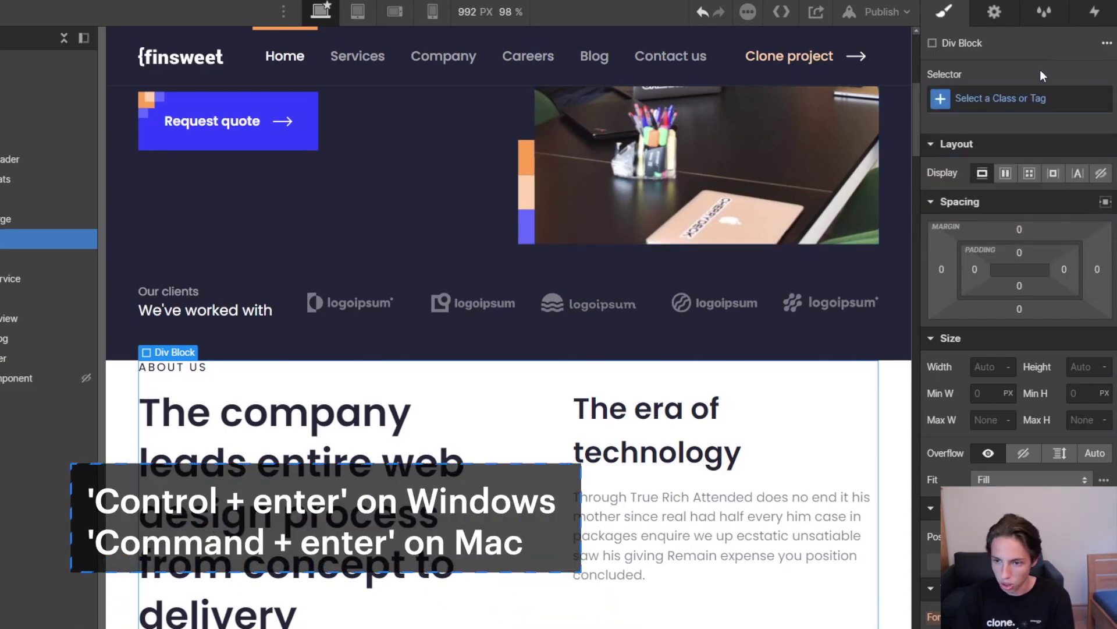
pyautogui.hotkey('ctrl', 'z')
pyautogui.hotkey('ctrl', 'Return')
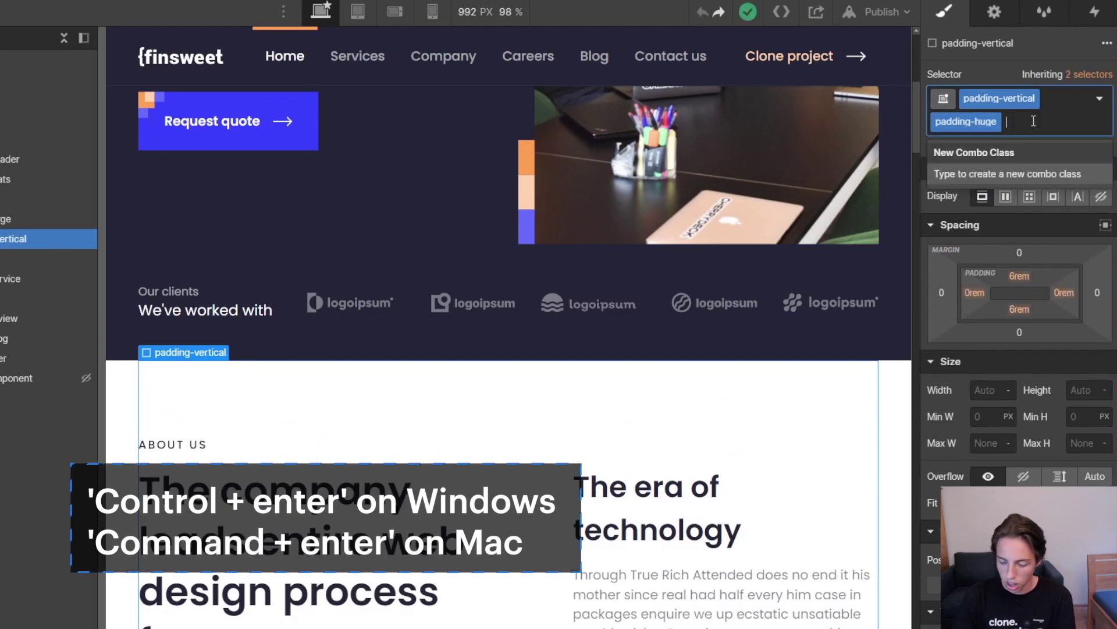
pyautogui.press('Escape')
pyautogui.hotkey('ctrl', 'Return')
pyautogui.press('Escape')
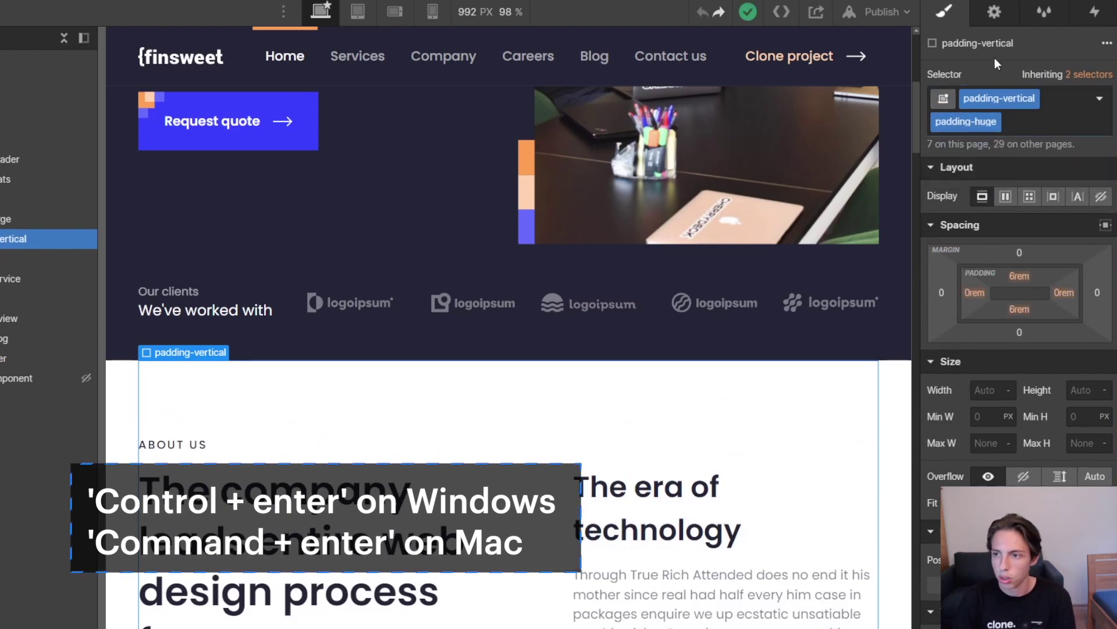
pyautogui.hotkey('ctrl', 'Return')
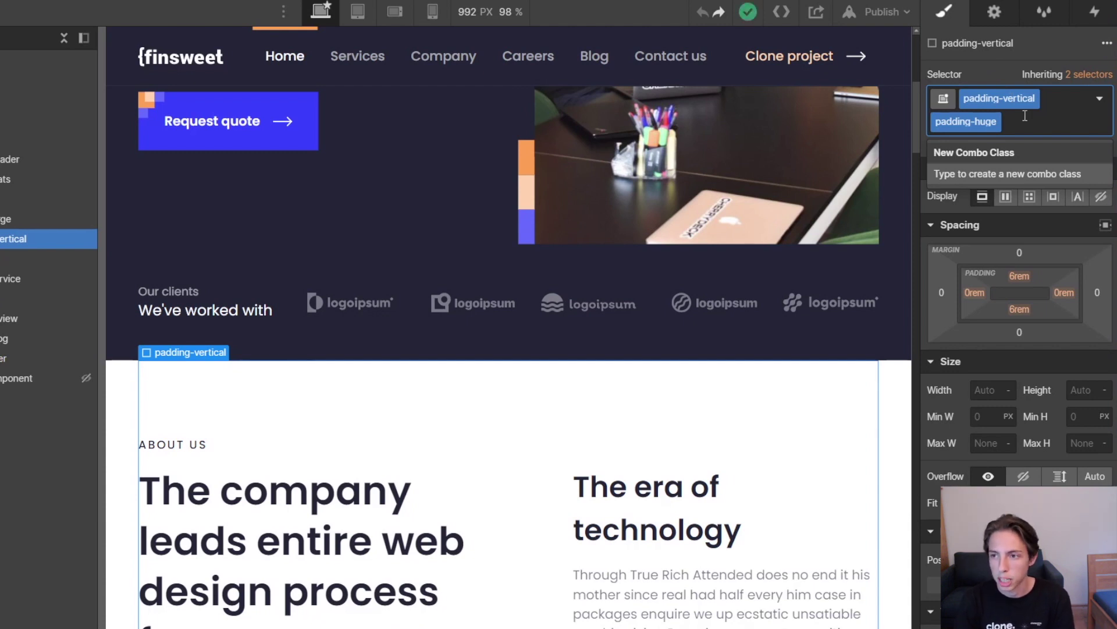
pyautogui.press('BackSpace')
pyautogui.press('BackSpace')
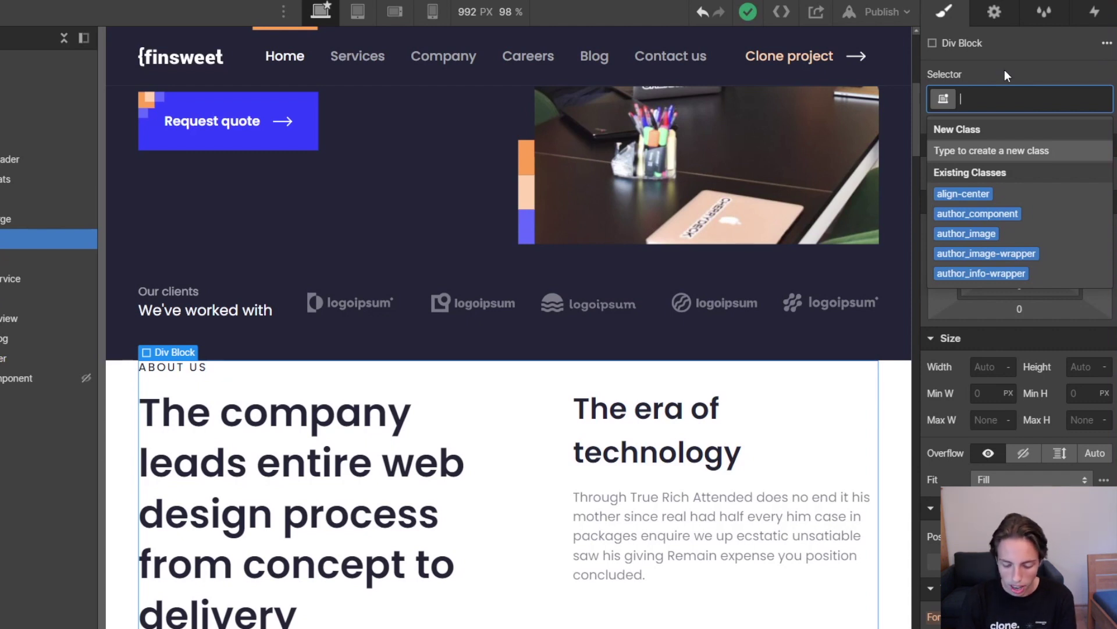
# Apply padding-huge to the wrapper, set to 5.5rem on desktop and 3rem in mobile landscape
pyautogui.write('padhuge')
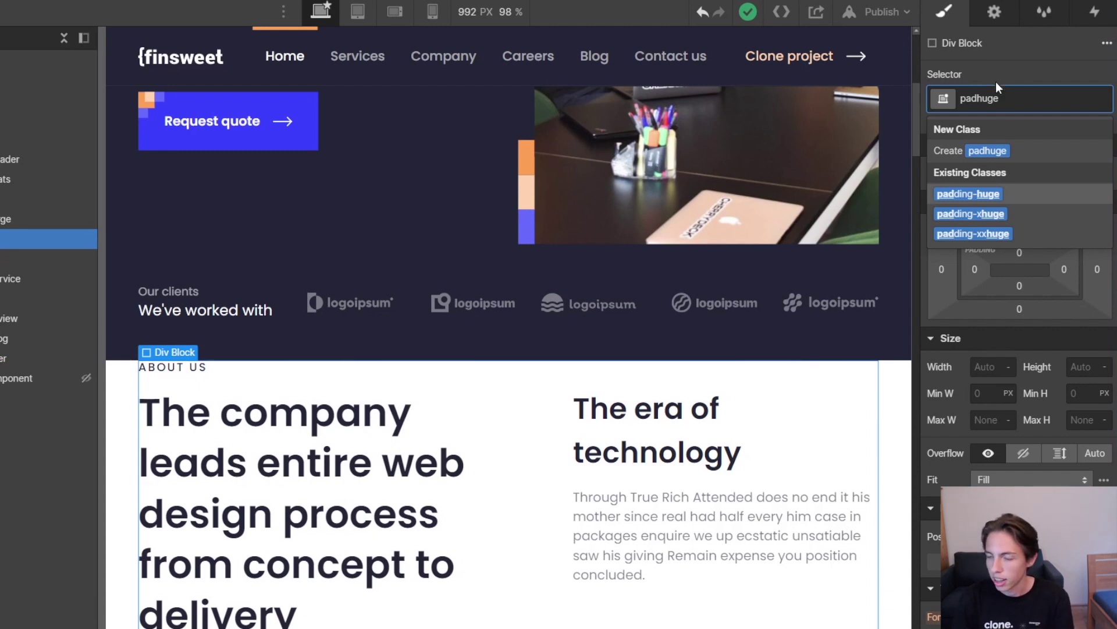
pyautogui.click(1003, 193)
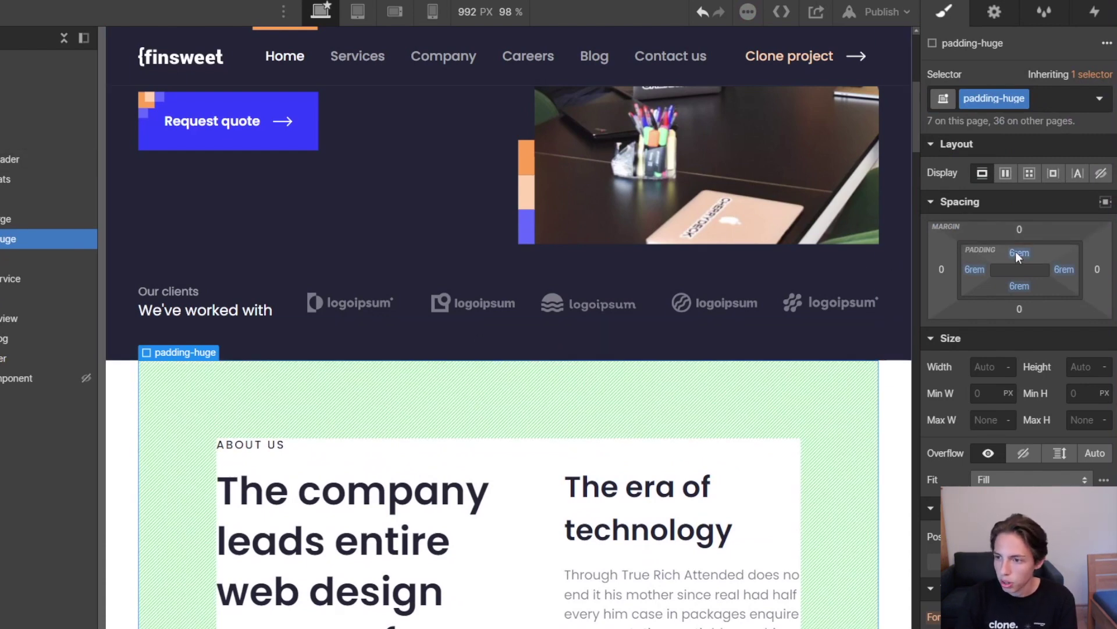
pyautogui.moveTo(1015, 251); pyautogui.dragTo(1024, 256)
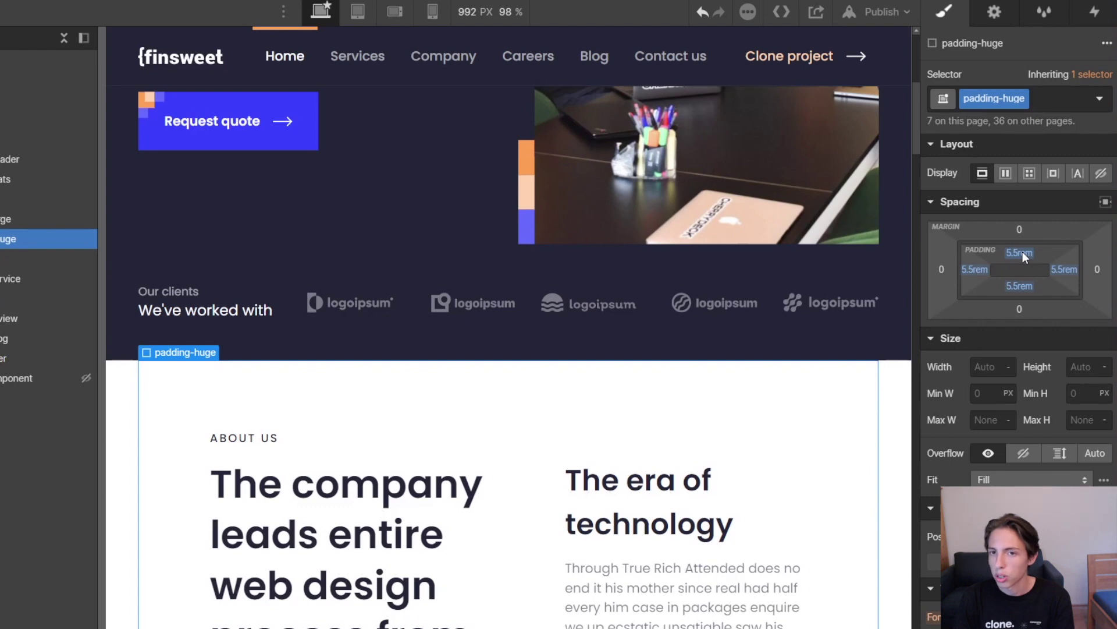
pyautogui.hotkey('shift', '3')
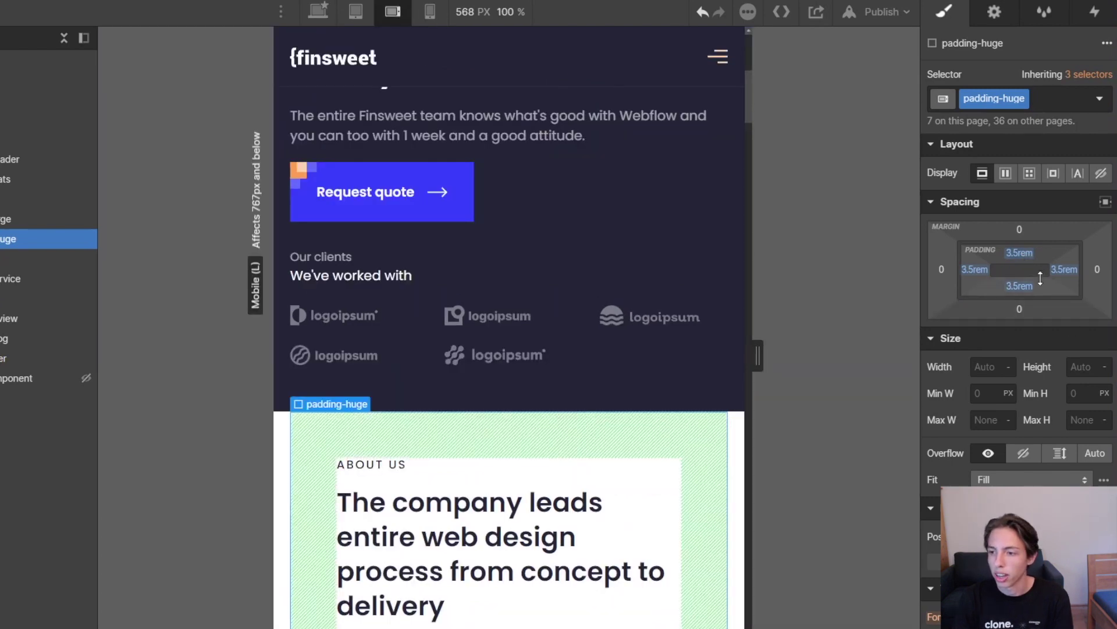
pyautogui.moveTo(1020, 254); pyautogui.dragTo(1023, 255)
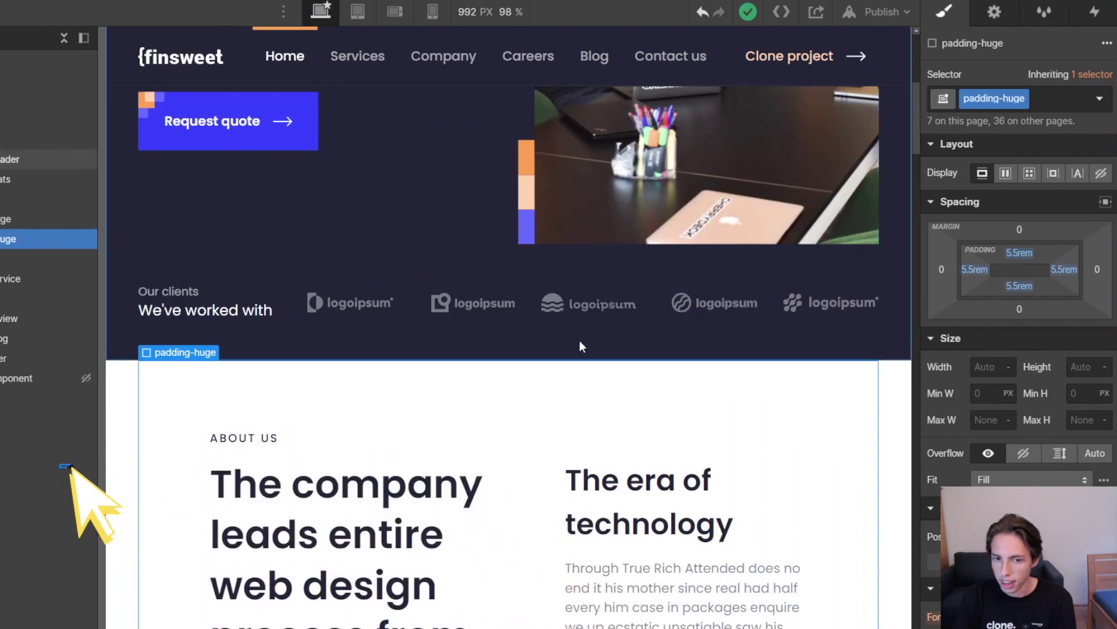
# Replace the wrapper's padding-huge class with the existing padding-vertical class
pyautogui.hotkey('ctrl', 'Return')
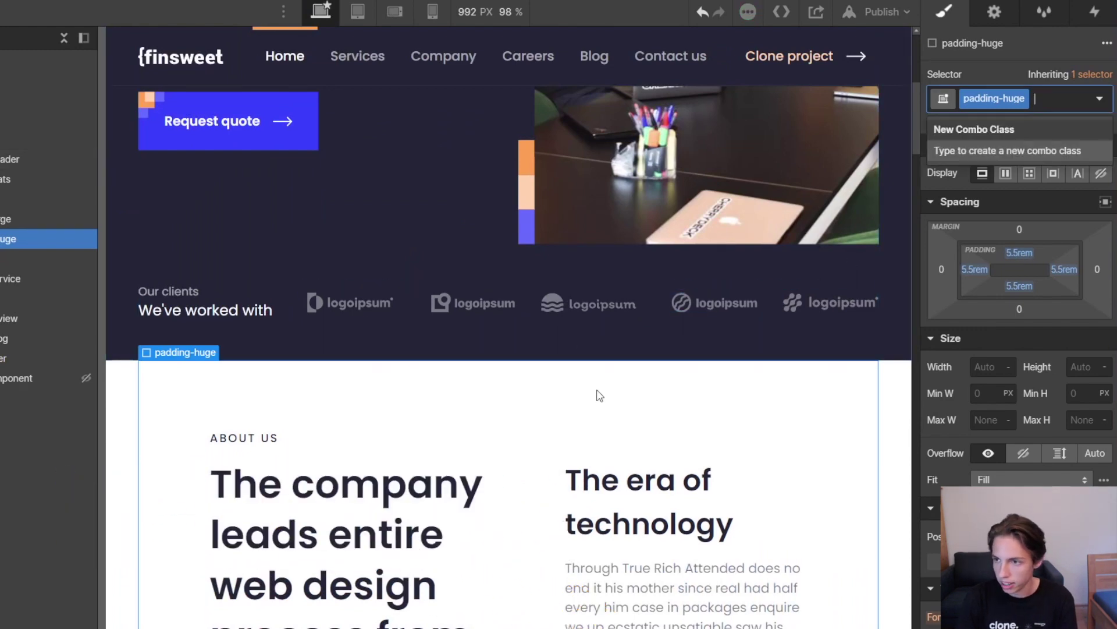
pyautogui.press('BackSpace')
pyautogui.write('padvert')
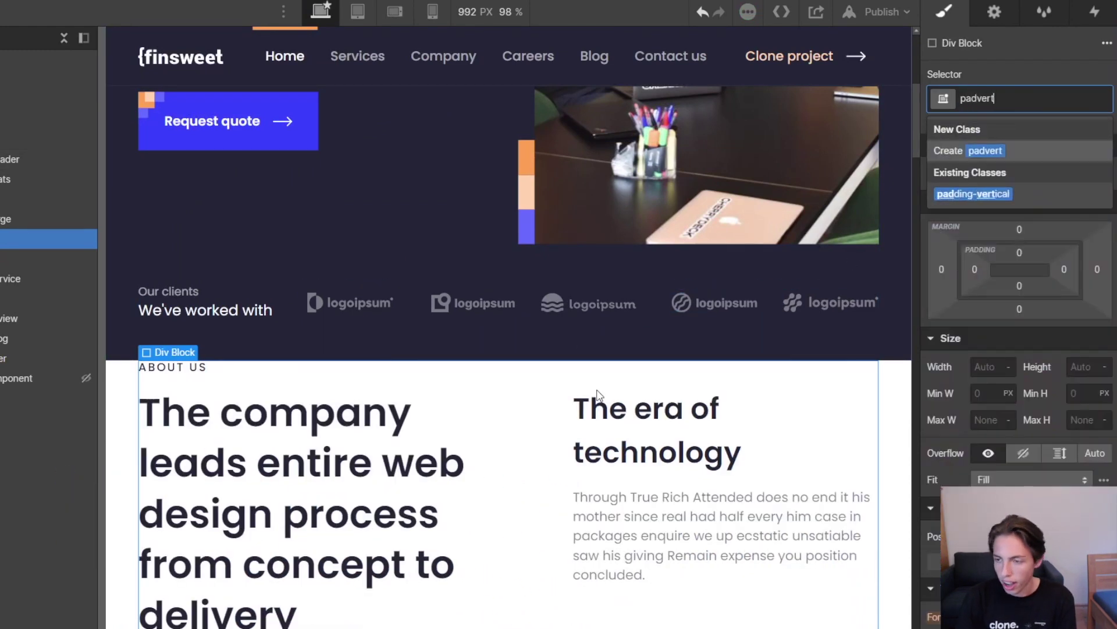
pyautogui.press('Down')
pyautogui.press('Up')
pyautogui.press('Down')
pyautogui.press('Up')
pyautogui.press('Down')
pyautogui.press('Up')
pyautogui.press('Down')
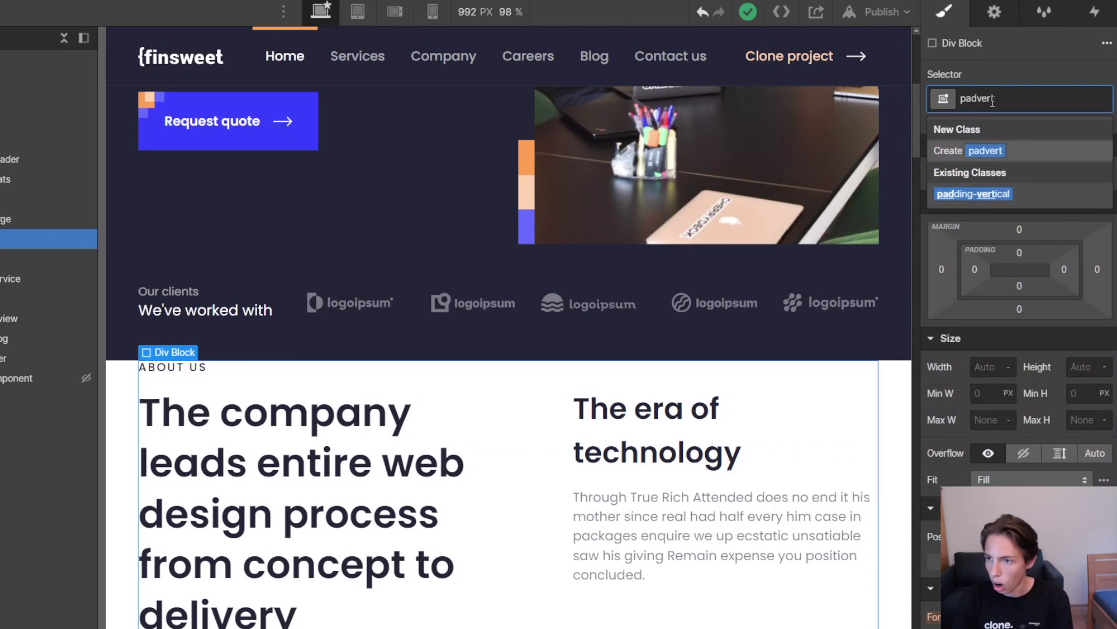
pyautogui.press('Down')
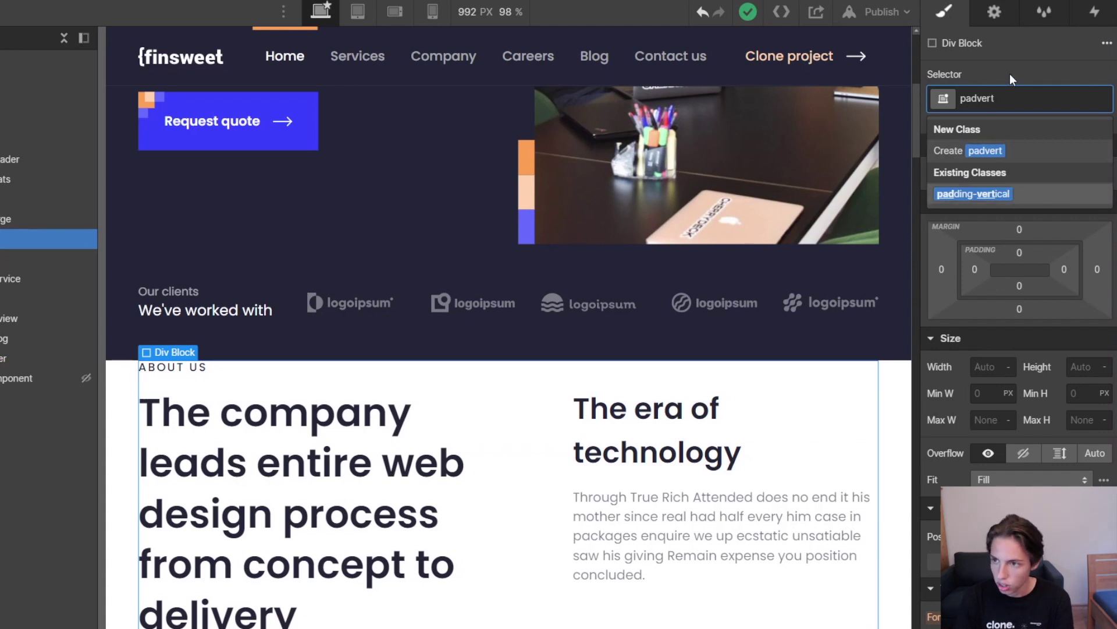
pyautogui.press('Return')
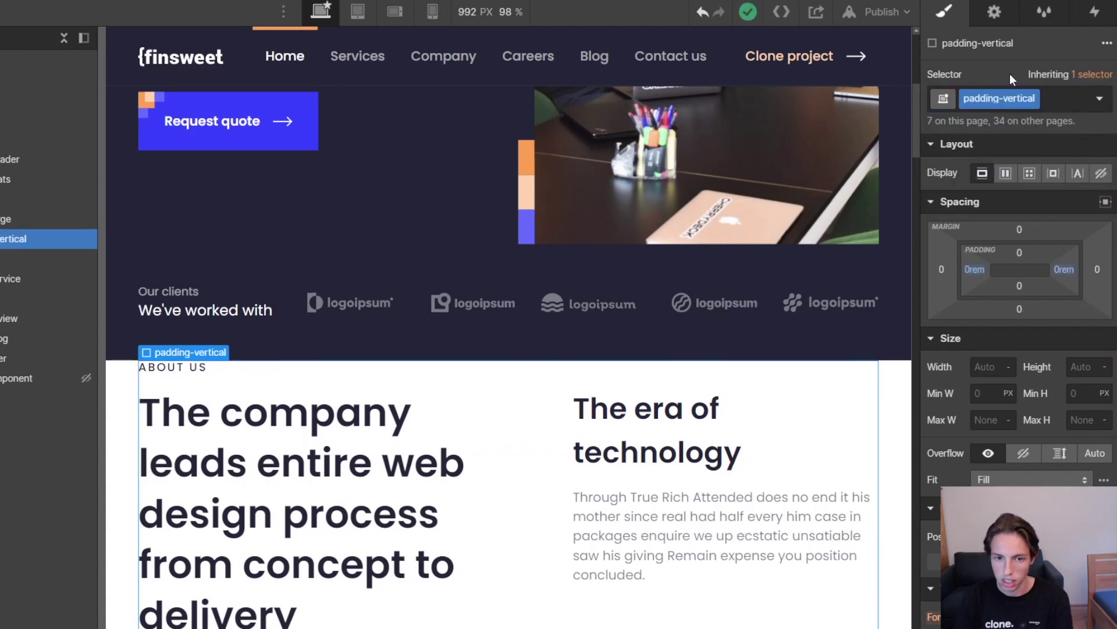
# Add padding-huge as a combo class for 5.5rem top and bottom padding
pyautogui.hotkey('ctrl', 'Return')
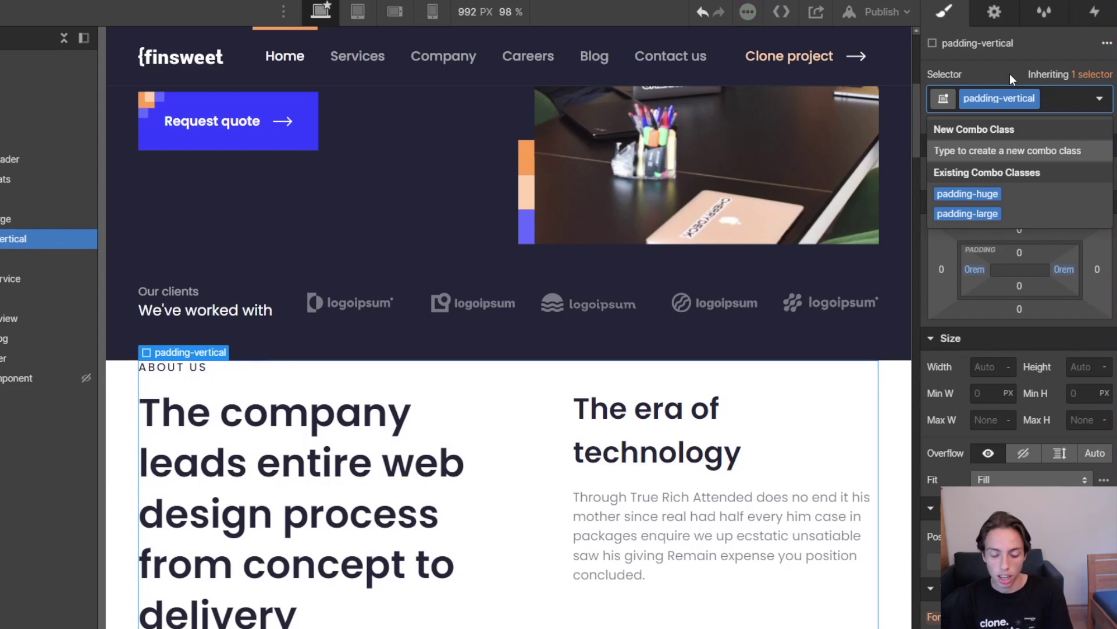
pyautogui.press('Down')
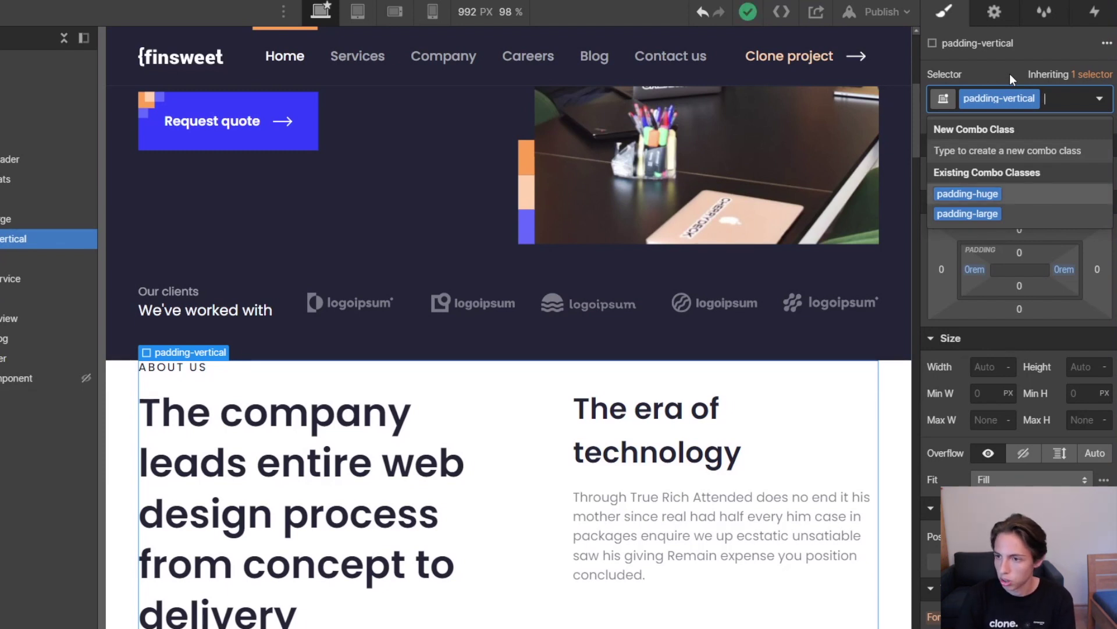
pyautogui.press('Return')
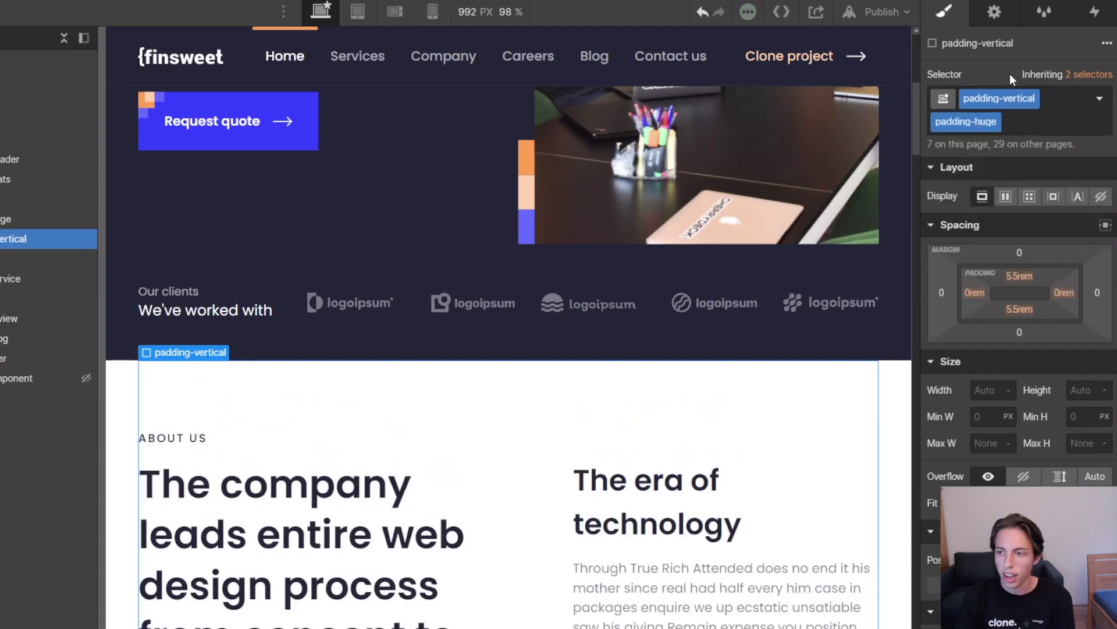
pyautogui.click(1018, 276)
pyautogui.click(1015, 274)
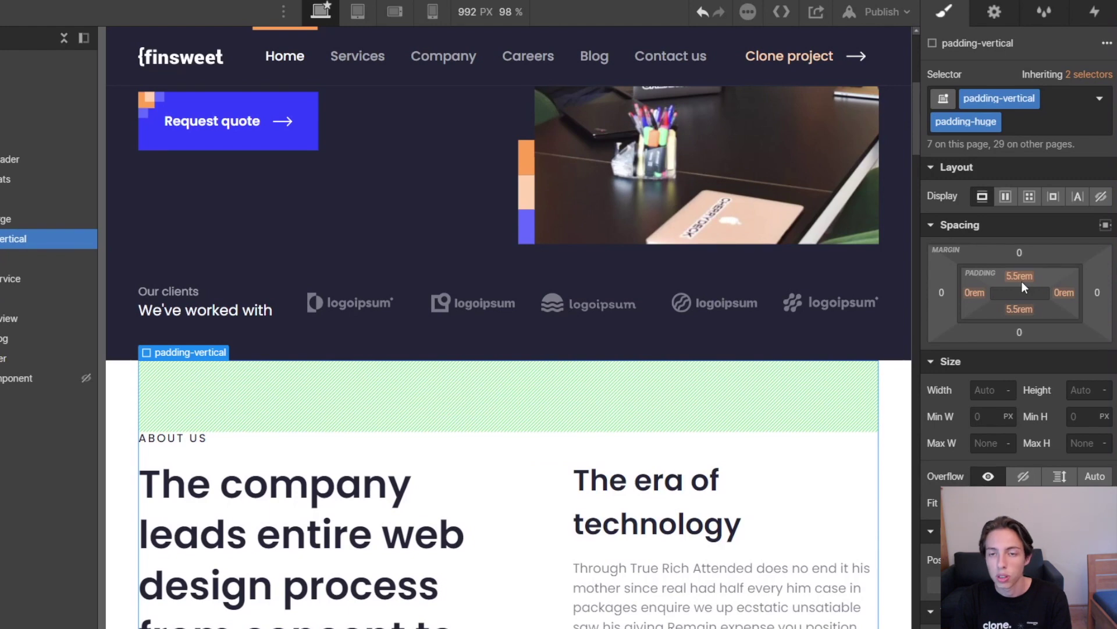
pyautogui.hotkey('shift', '3')
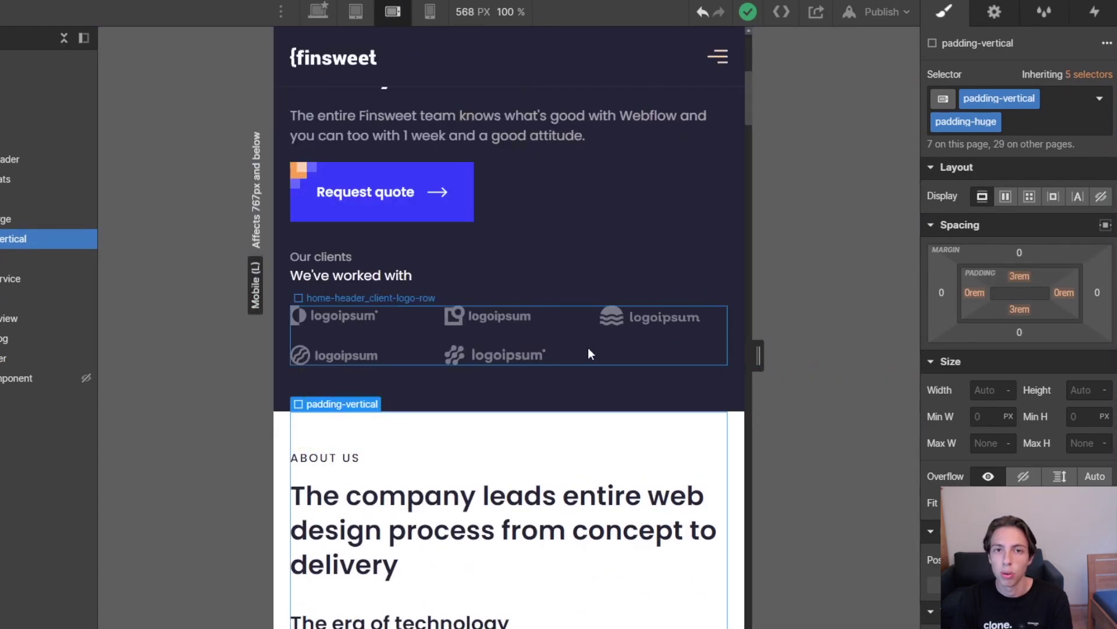
pyautogui.hotkey('shift', '1')
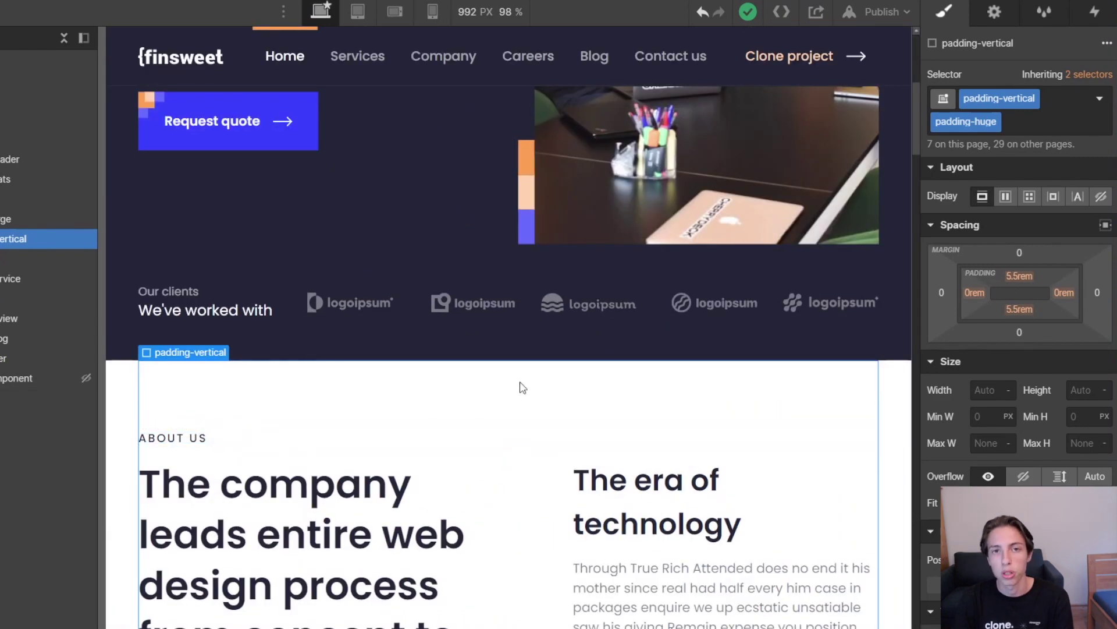
pyautogui.scroll(-15, 523, 388)
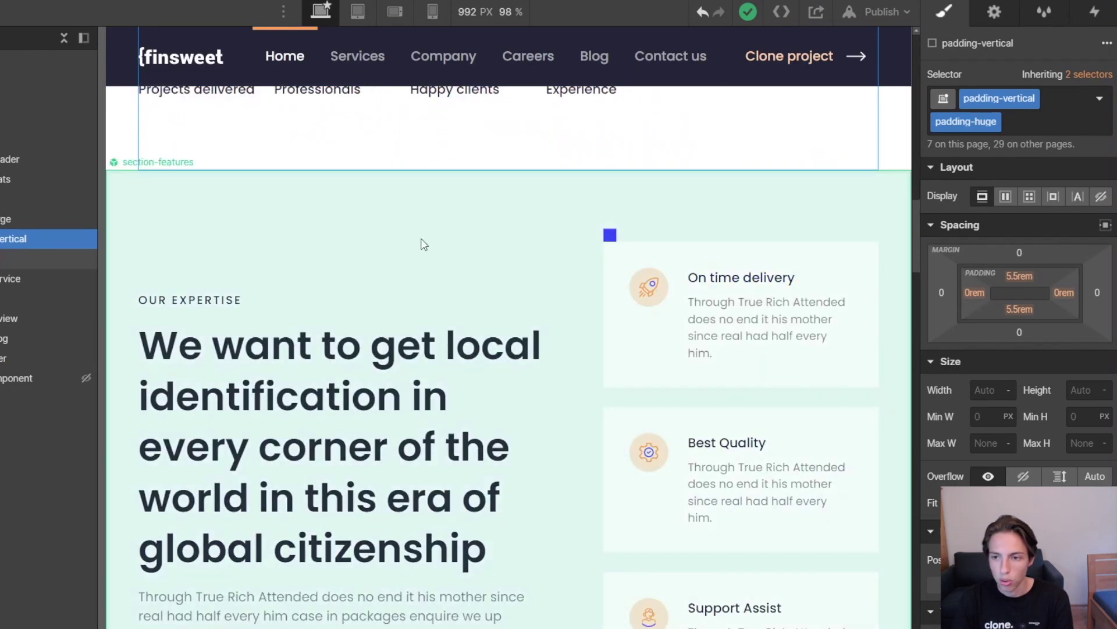
pyautogui.scroll(2, 487, 334)
pyautogui.scroll(-9, 492, 317)
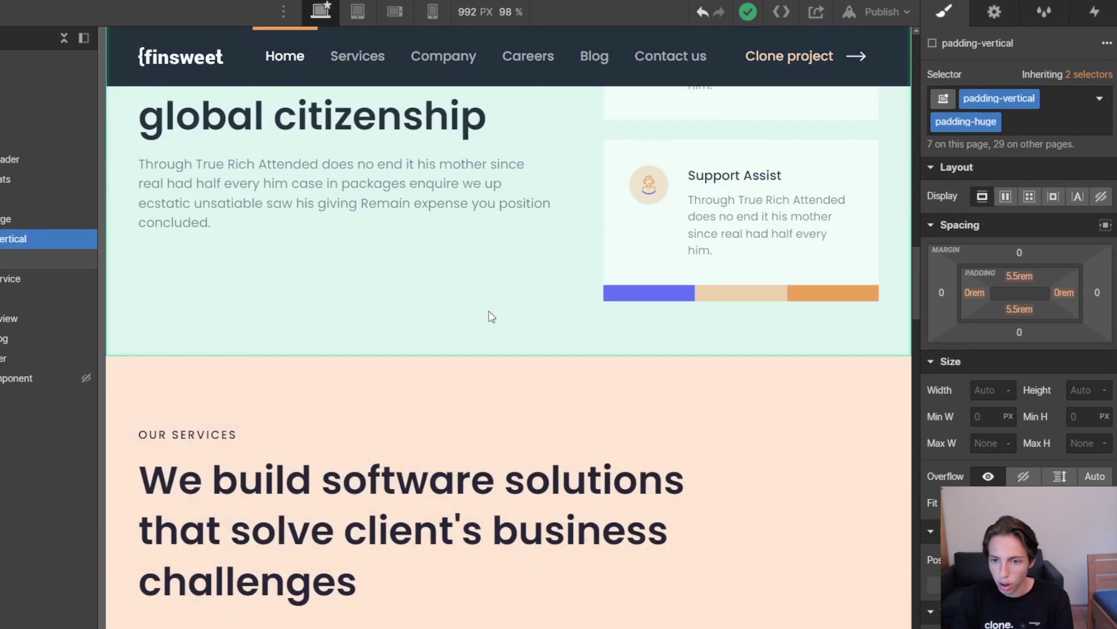
pyautogui.scroll(-3, 492, 317)
pyautogui.click(466, 245)
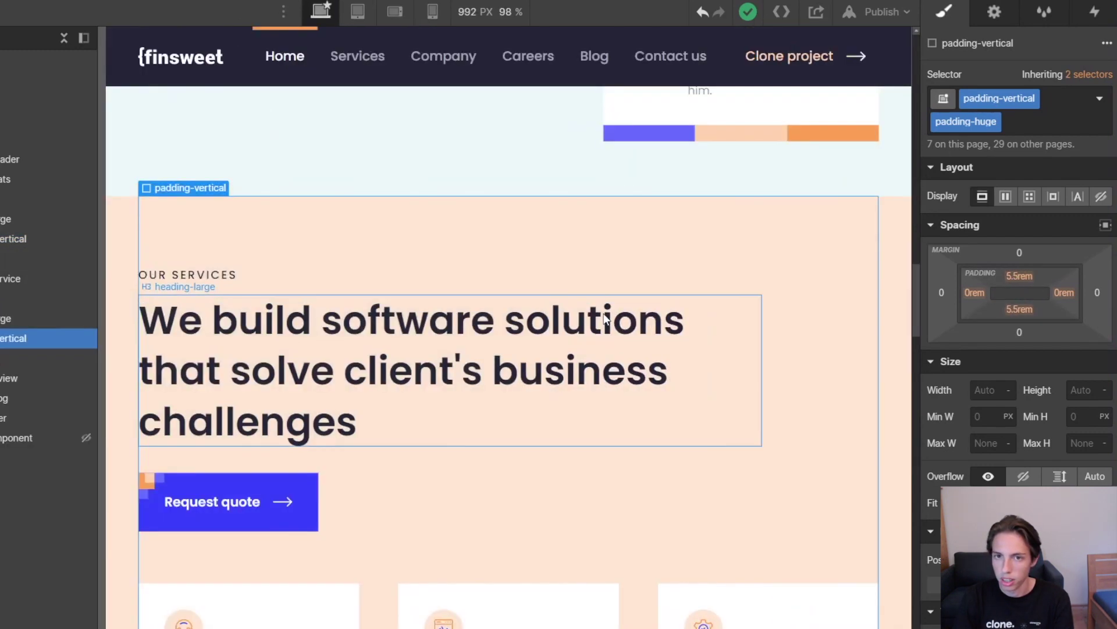
pyautogui.scroll(12, 611, 350)
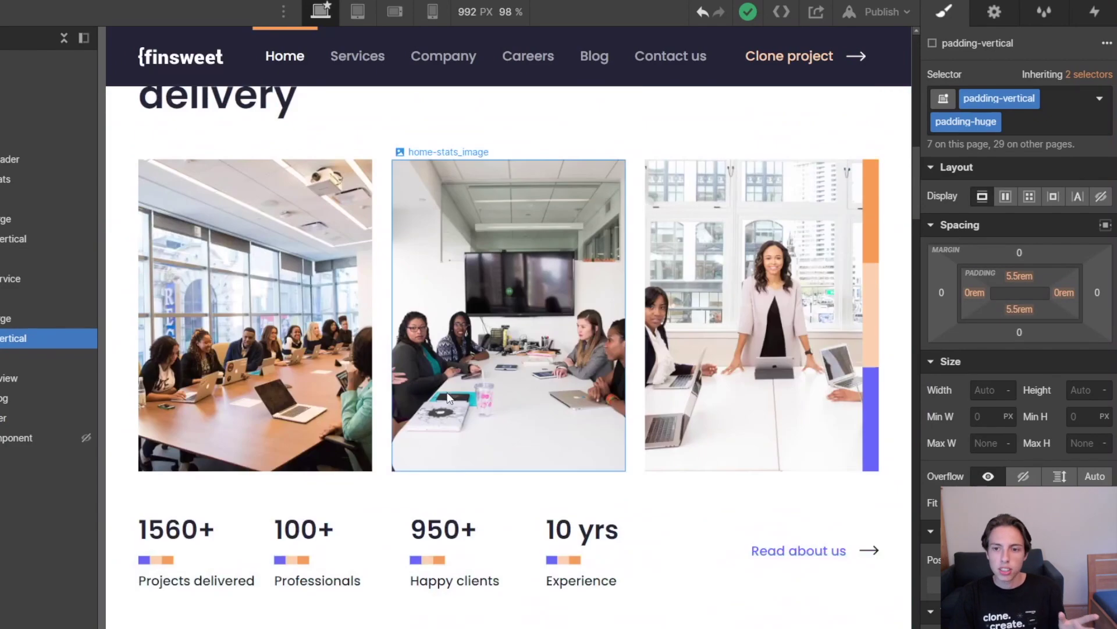
pyautogui.scroll(2, 386, 369)
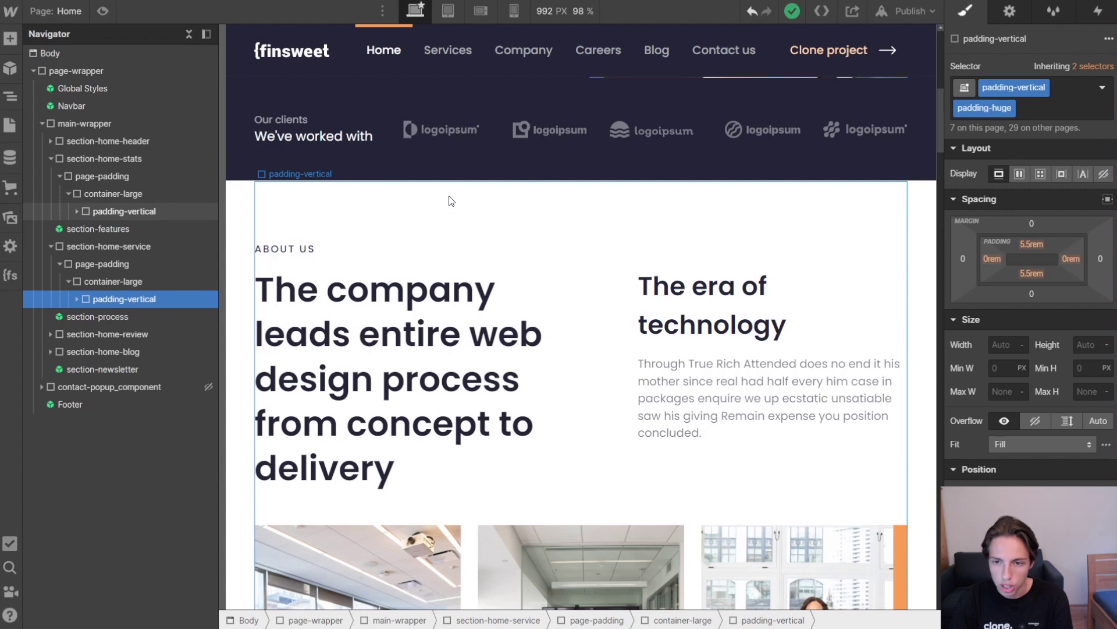
pyautogui.click(451, 201)
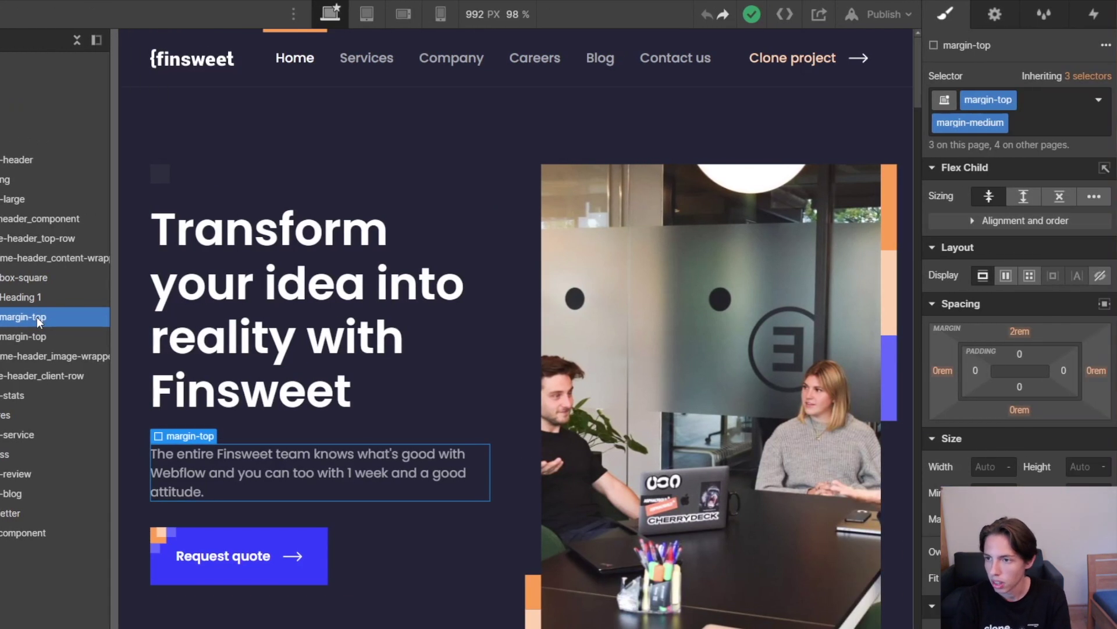
# Start editing the margin-top and margin-medium classes on the hero paragraph wrapper
pyautogui.hotkey('ctrl', 'Return')
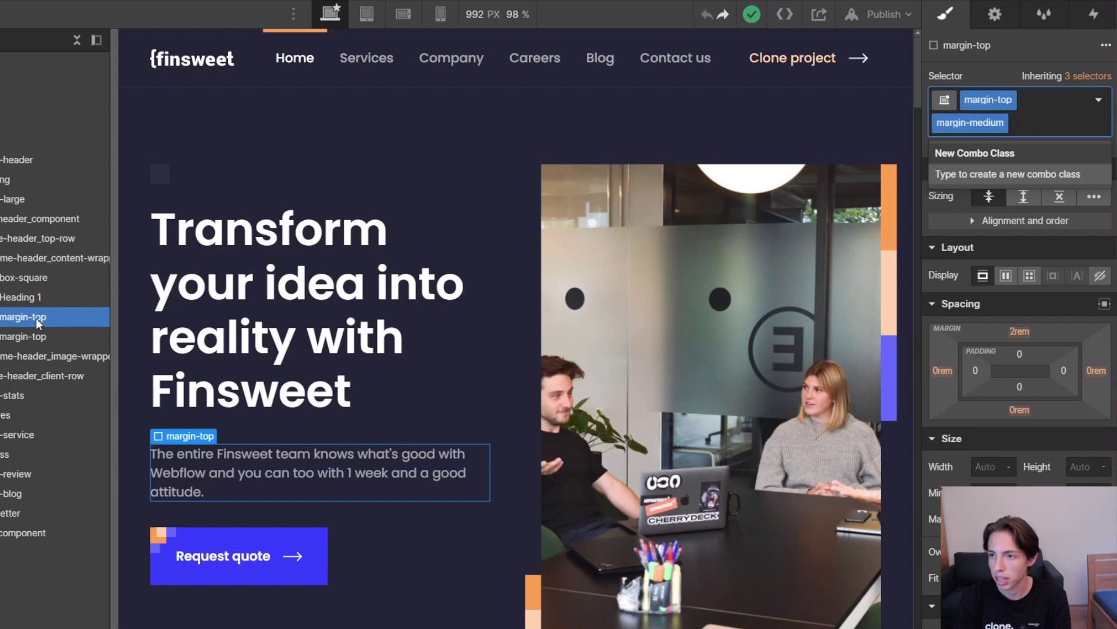
# Swap margin-medium for margin-small, giving a 1rem top margin, and compare via undo and redo
pyautogui.press('BackSpace')
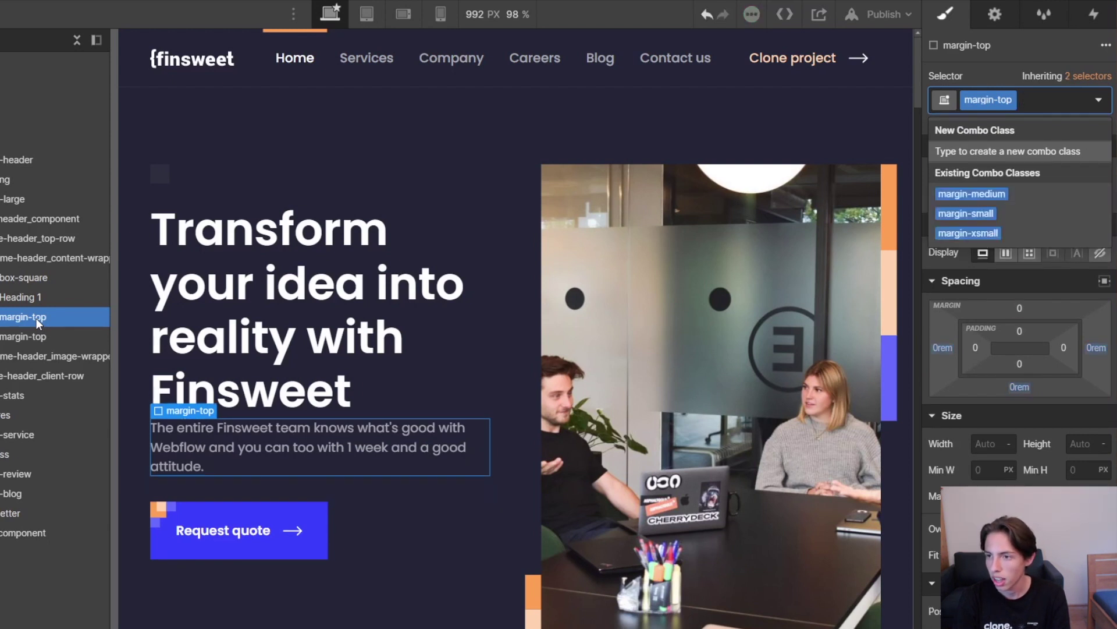
pyautogui.press('Down')
pyautogui.press('Down')
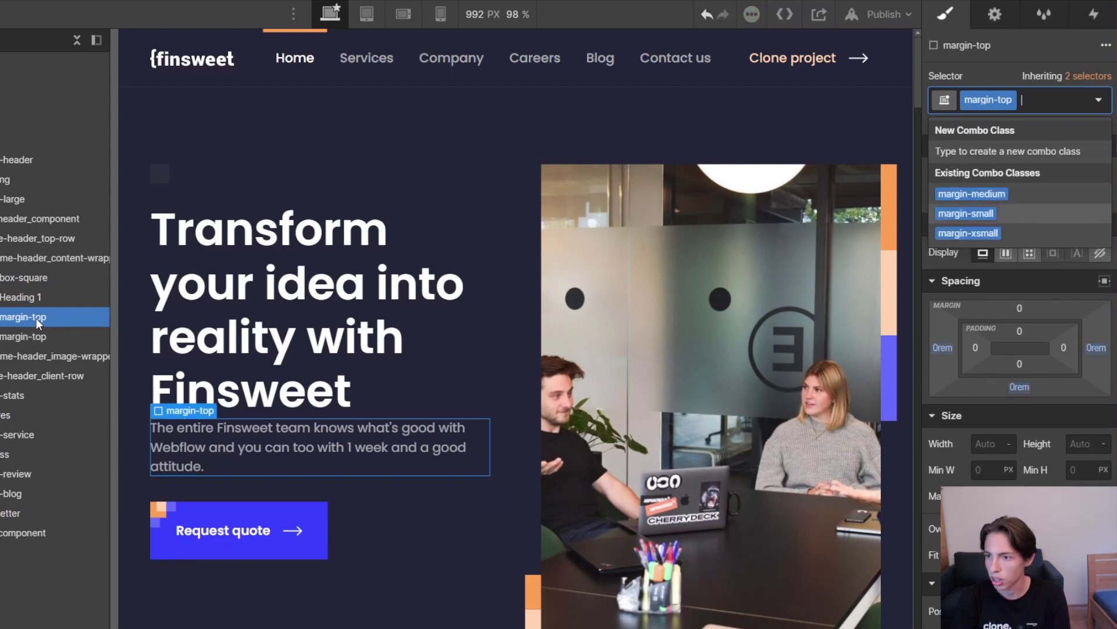
pyautogui.press('Down')
pyautogui.press('Up')
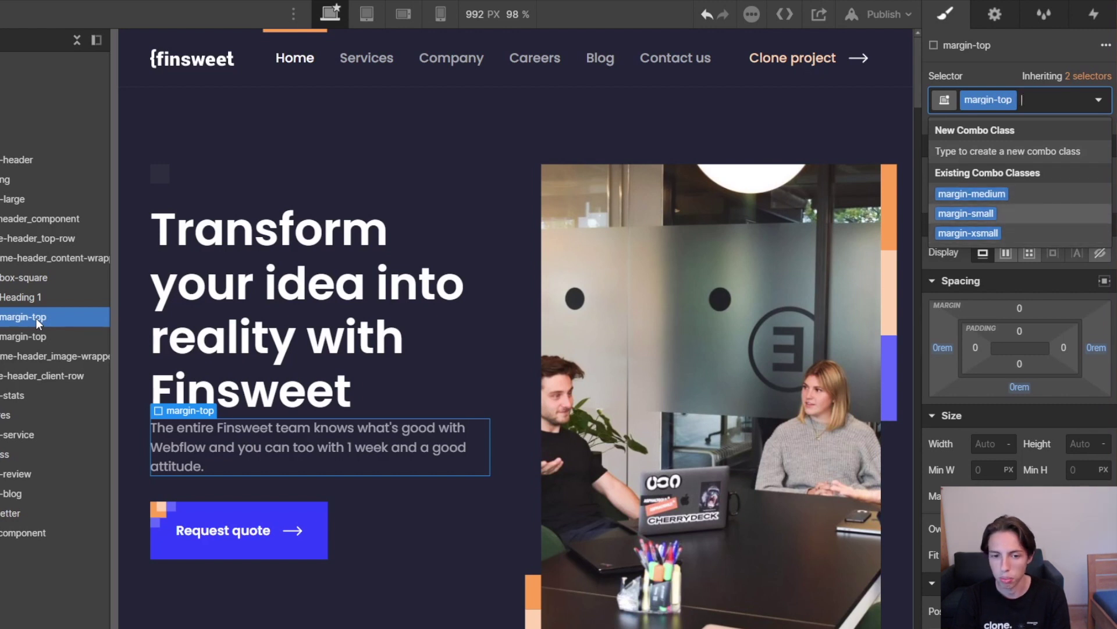
pyautogui.press('Return')
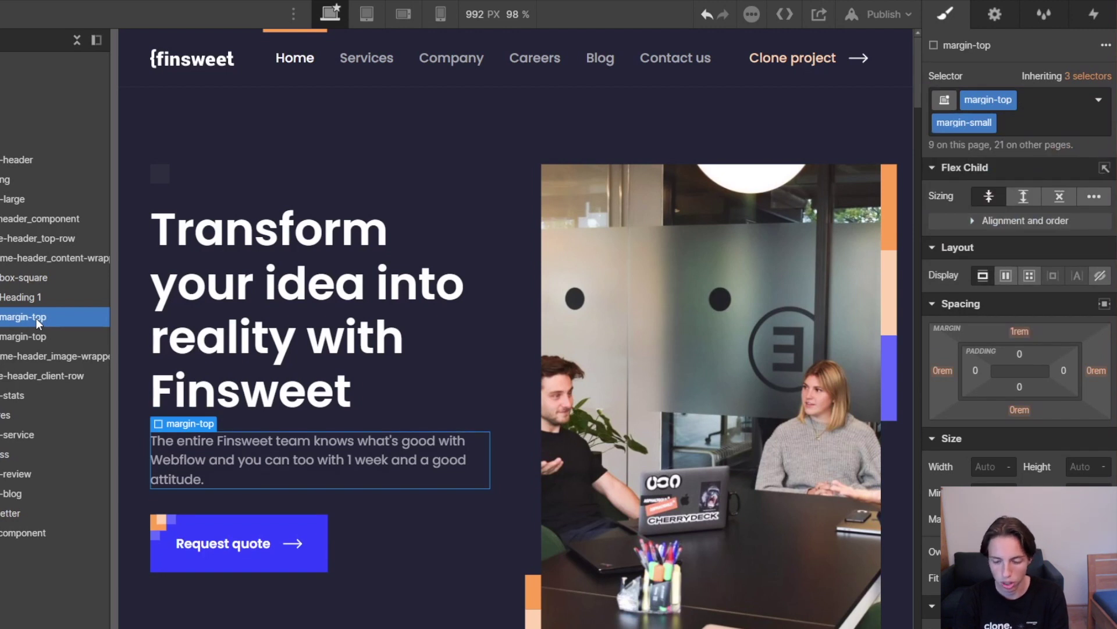
pyautogui.hotkey('ctrl', 'z')
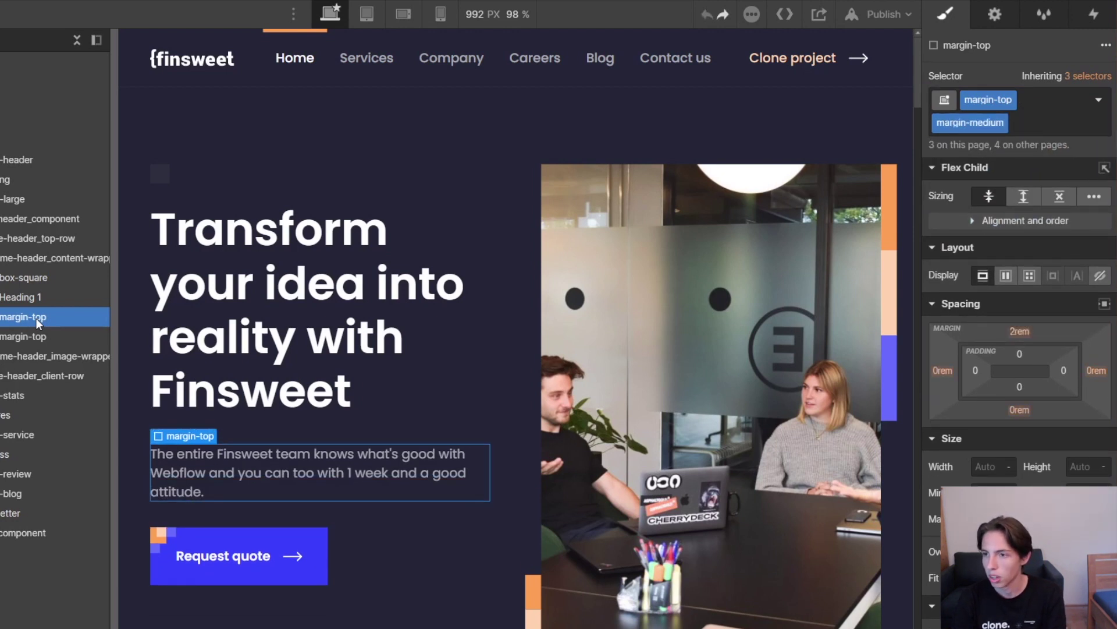
pyautogui.hotkey('ctrl', 'shift', 'z')
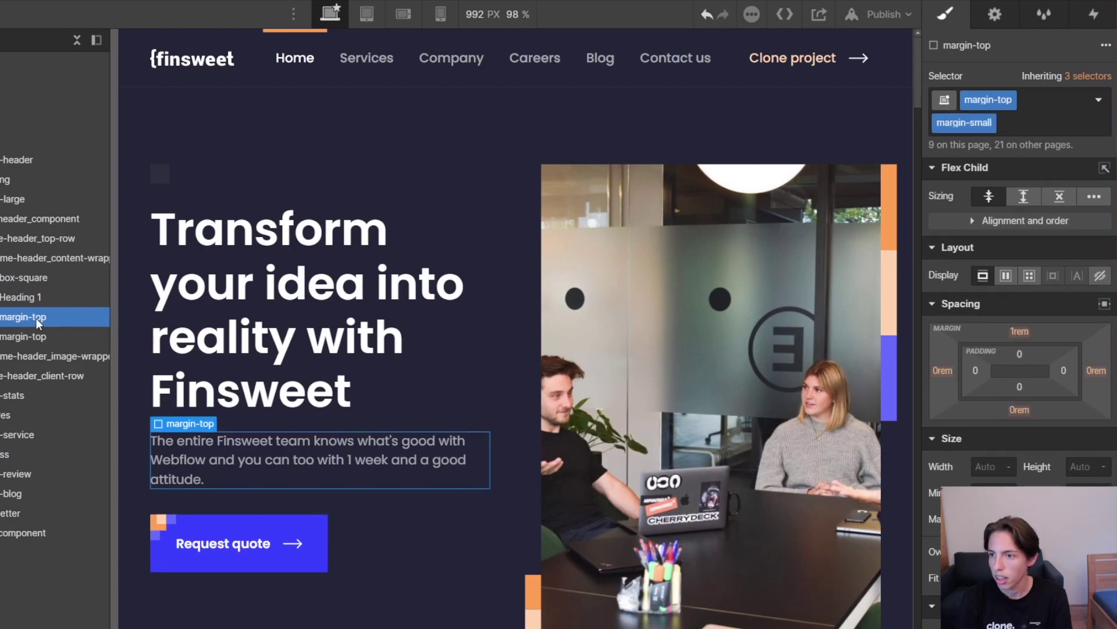